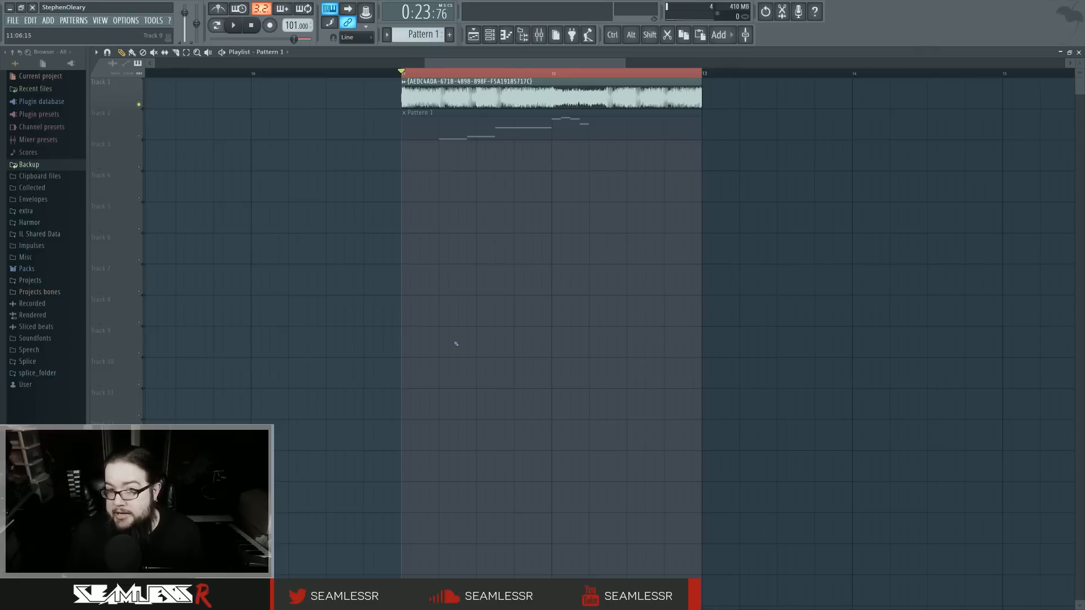
Play the reference audio clip on Track 1, switch the solo to Track 2 and play Pattern 1 for comparison.
key(space)
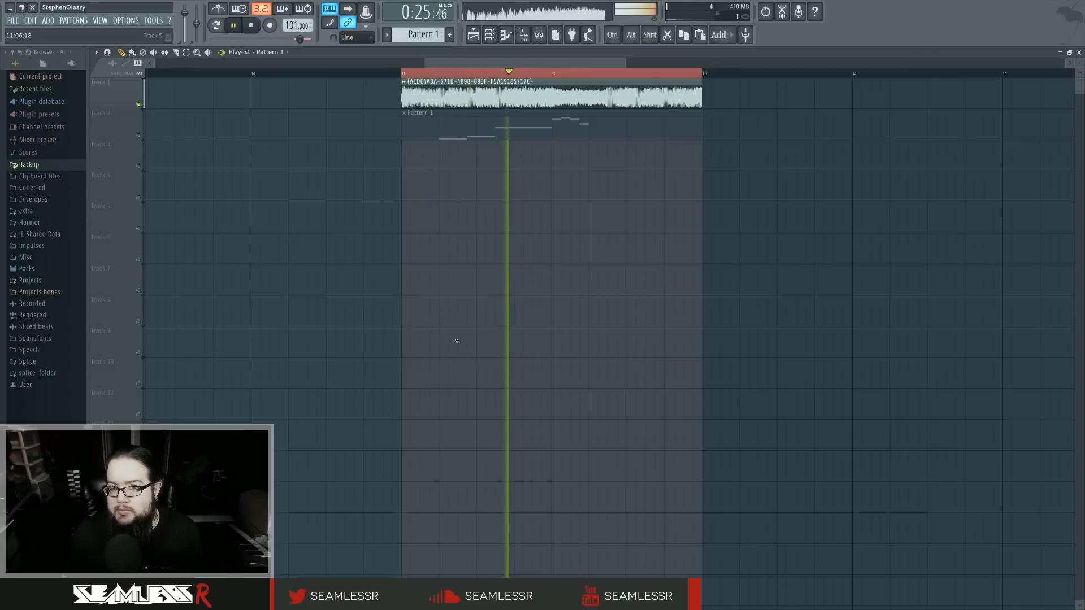
key(space)
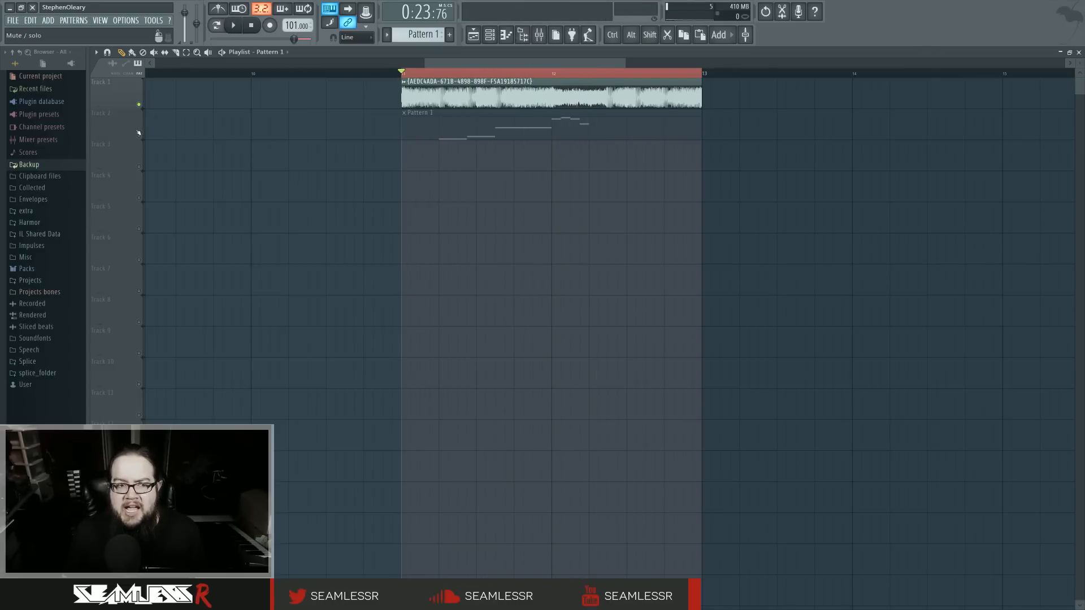
right_click(139, 133)
key(space)
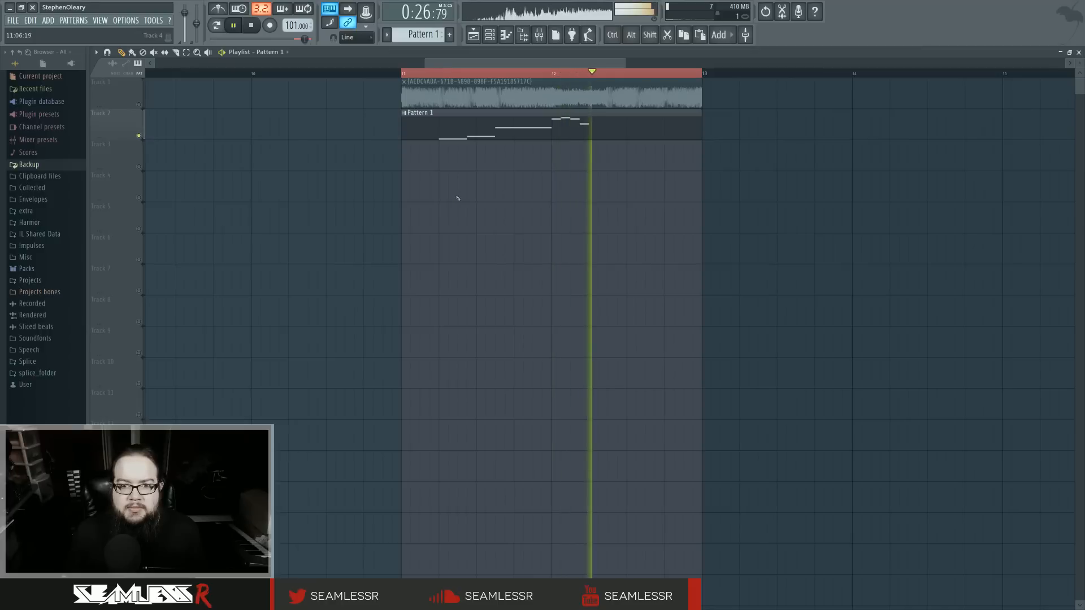
key(space)
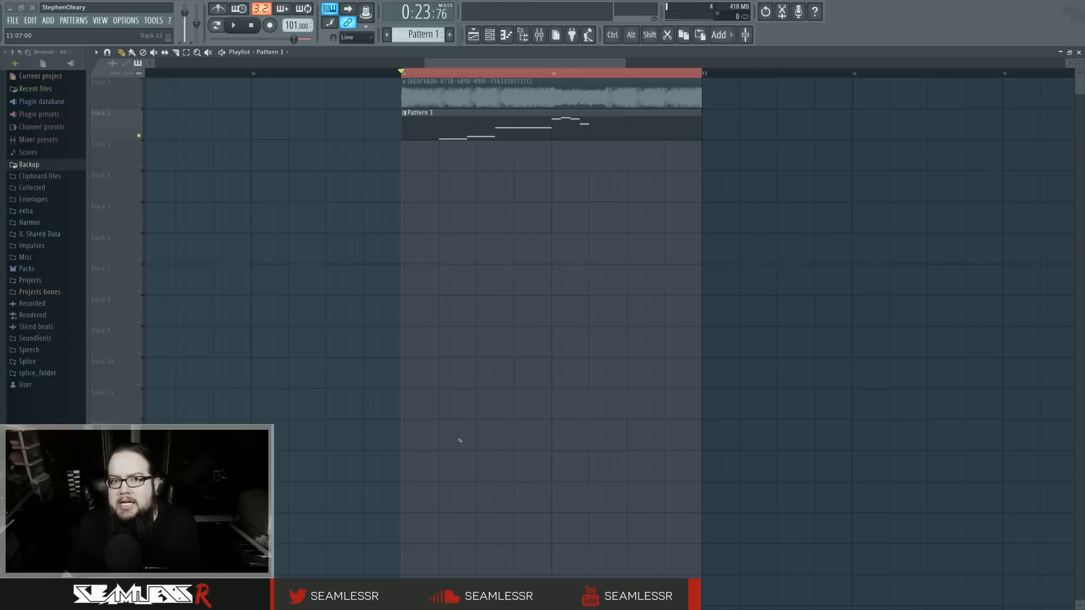
Open the Sytrus channel's plugin from the channel rack and show the reverb settings among its effects.
click(490, 35)
click(619, 226)
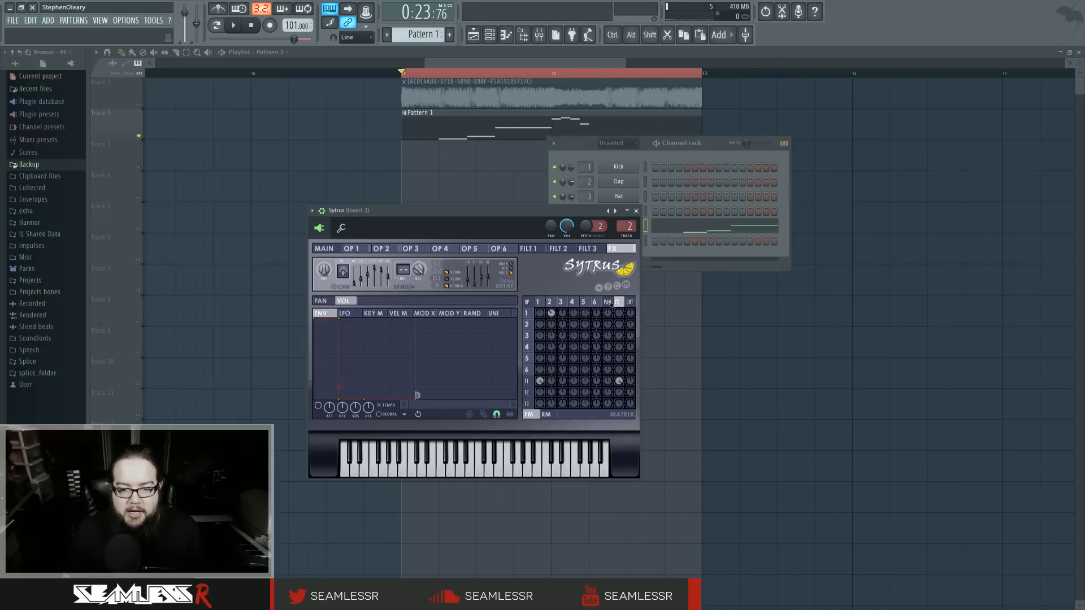
click(436, 286)
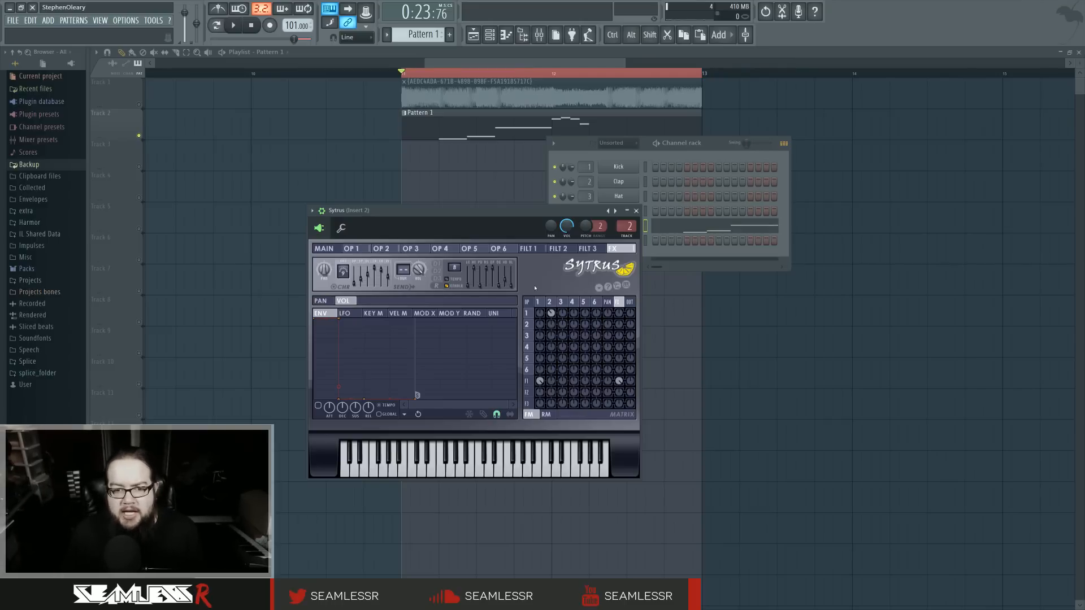
Disable delay unit 3 and the reverb in Sytrus and play Pattern 1 without those effects.
click(437, 279)
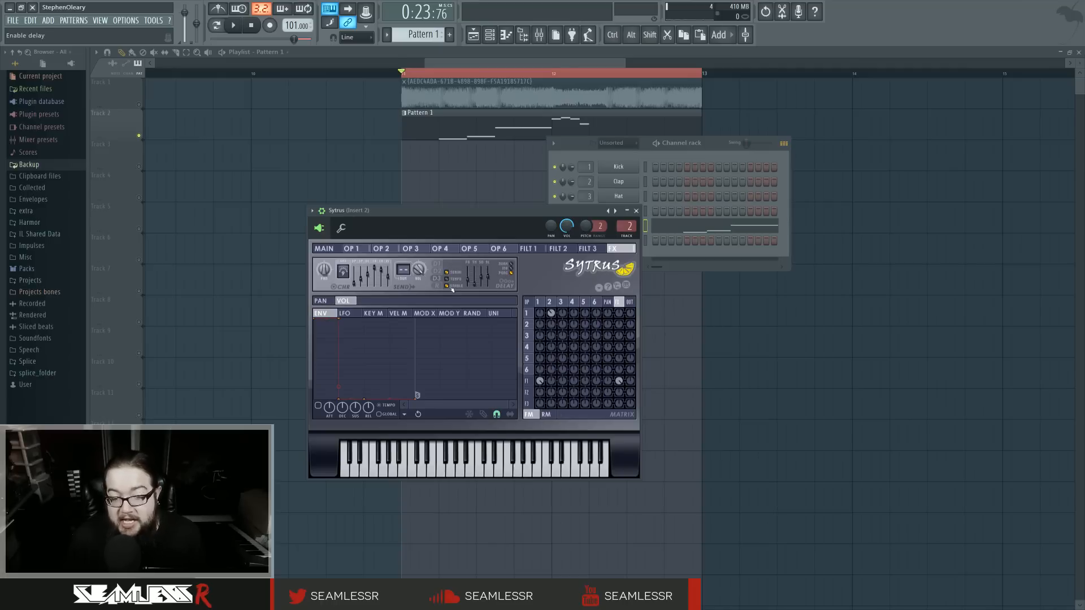
click(437, 286)
key(space)
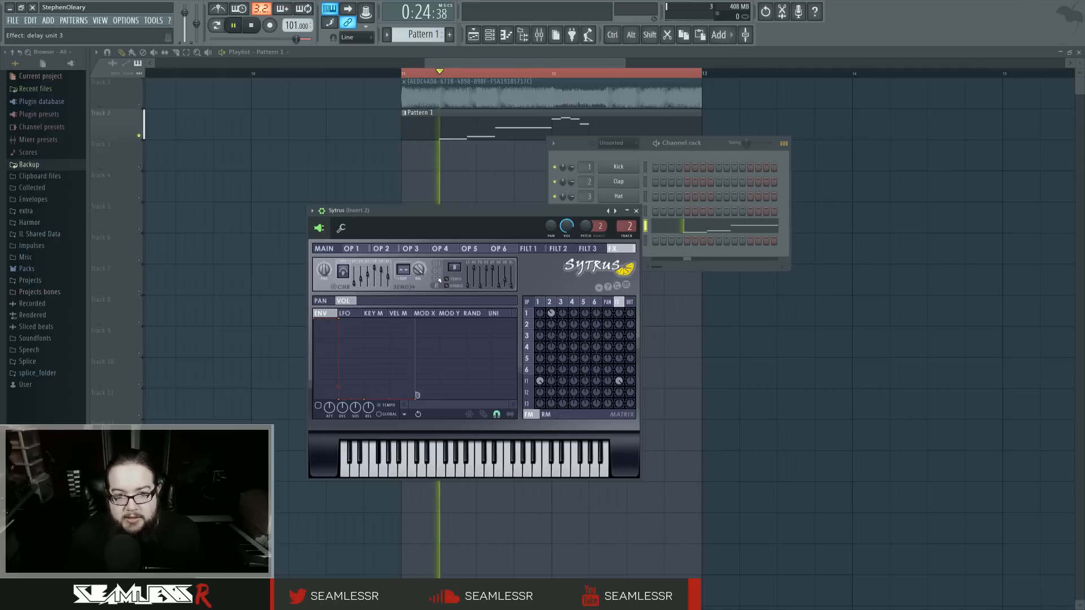
key(space)
Re-enable delay unit 3 and the reverb in Sytrus and play Pattern 1 with the effects.
click(437, 279)
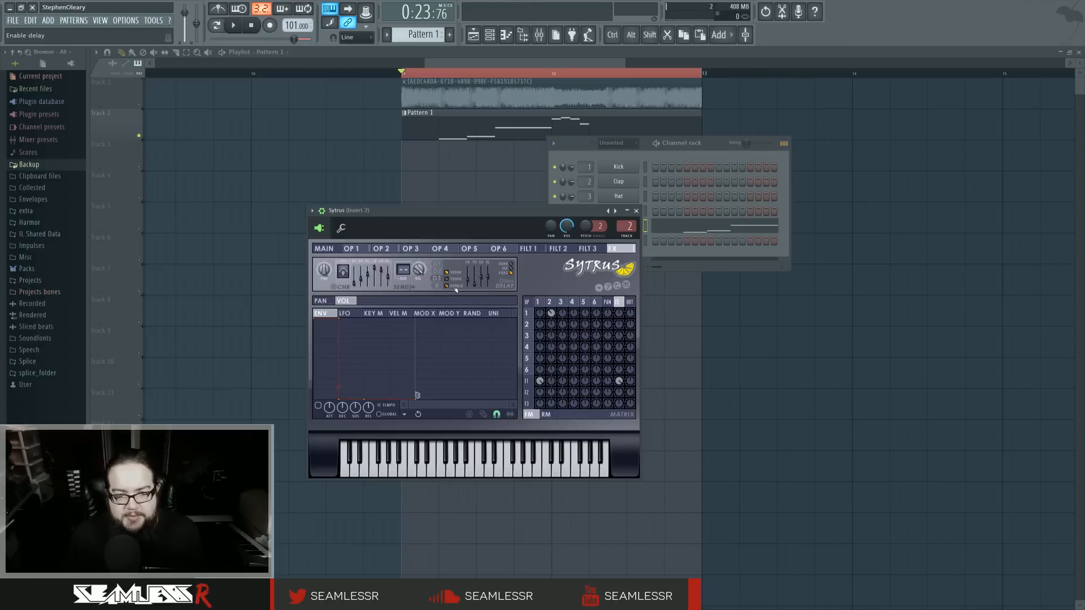
click(437, 286)
key(space)
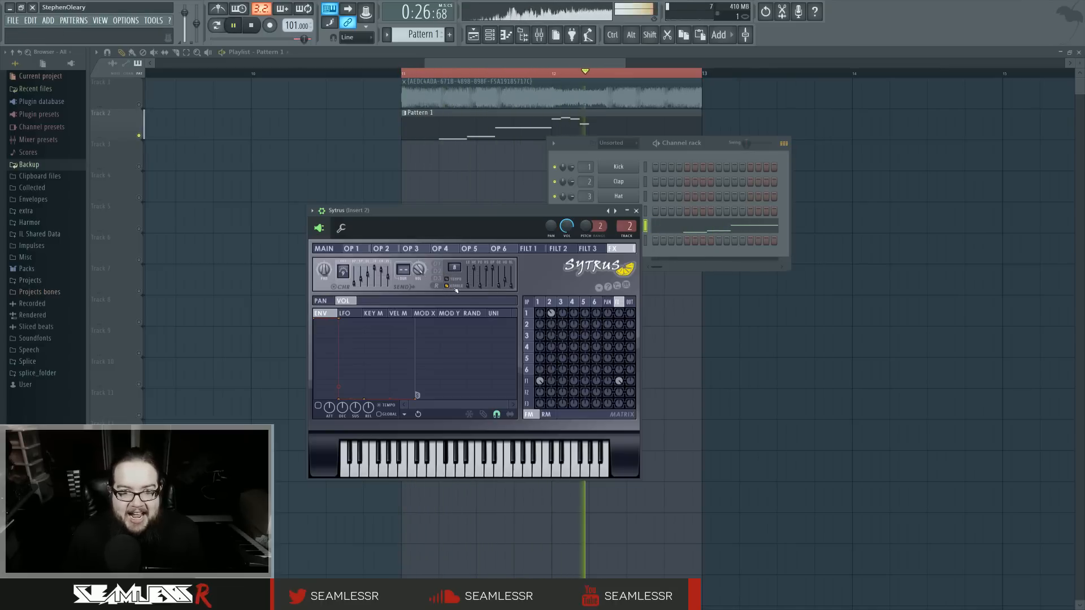
key(space)
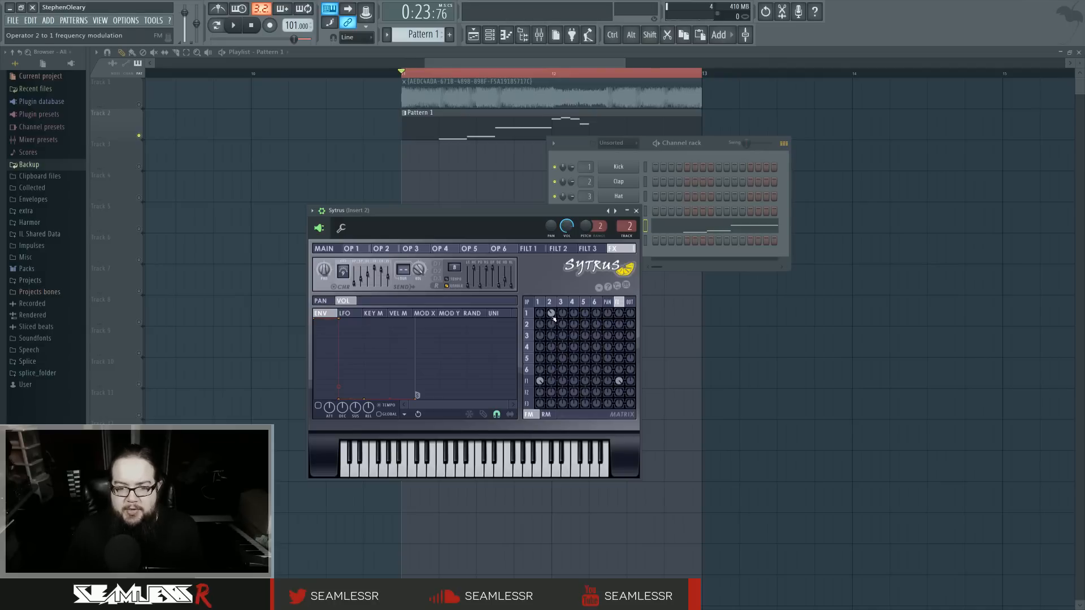
Review Sytrus's main settings and the settings of operators 1 and 2.
click(324, 249)
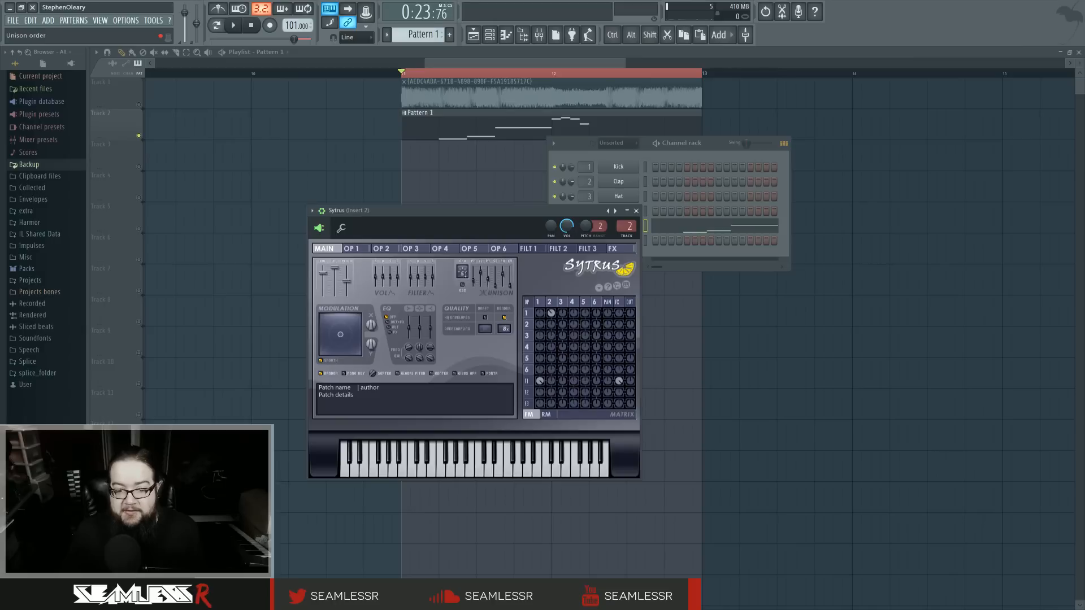
click(351, 249)
click(551, 302)
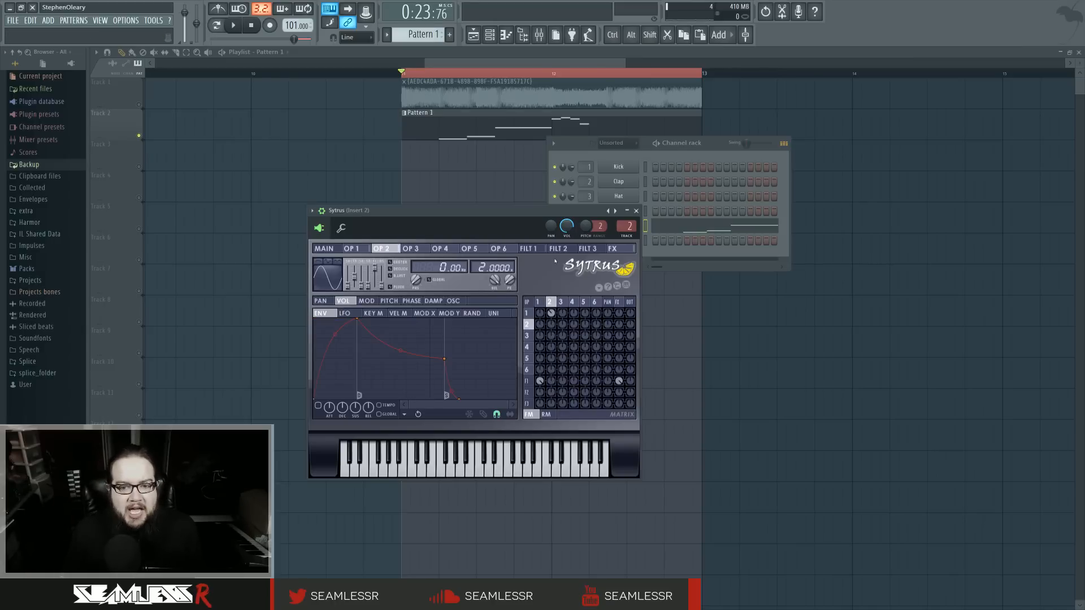
Move the Sytrus window clear of the channel rack, switch to Pattern 2 and open the Serum channel's plugin.
drag(619, 229, 552, 220)
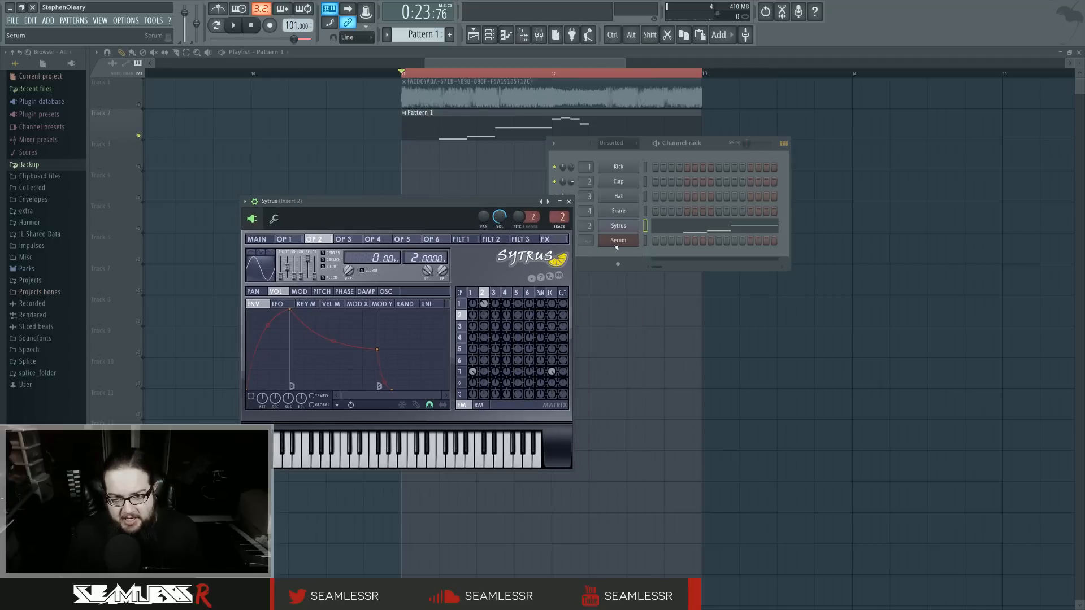
drag(490, 205, 462, 198)
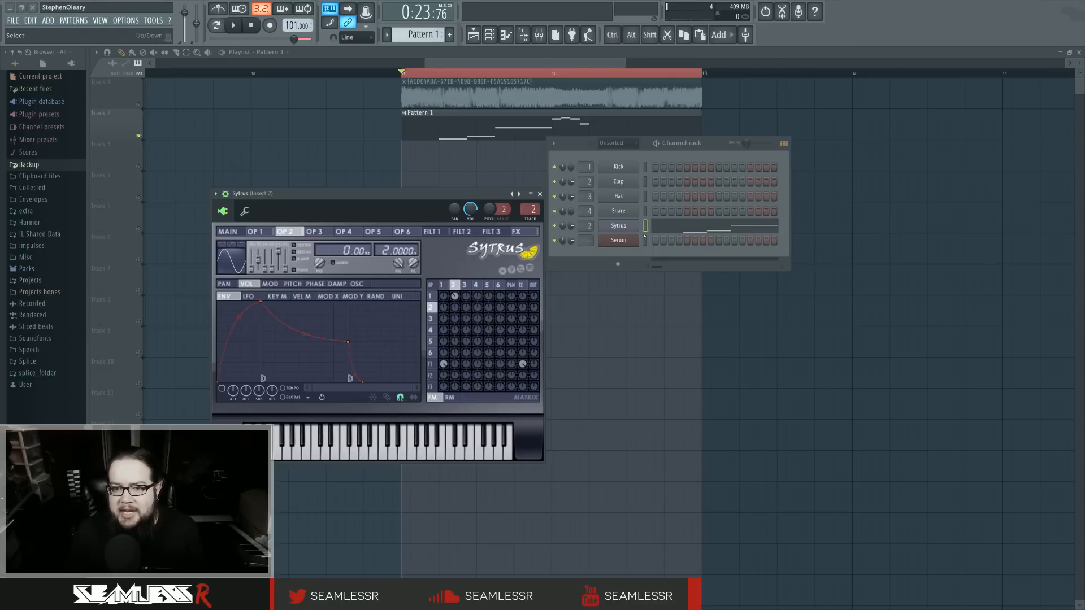
scroll(423, 34, down, 1)
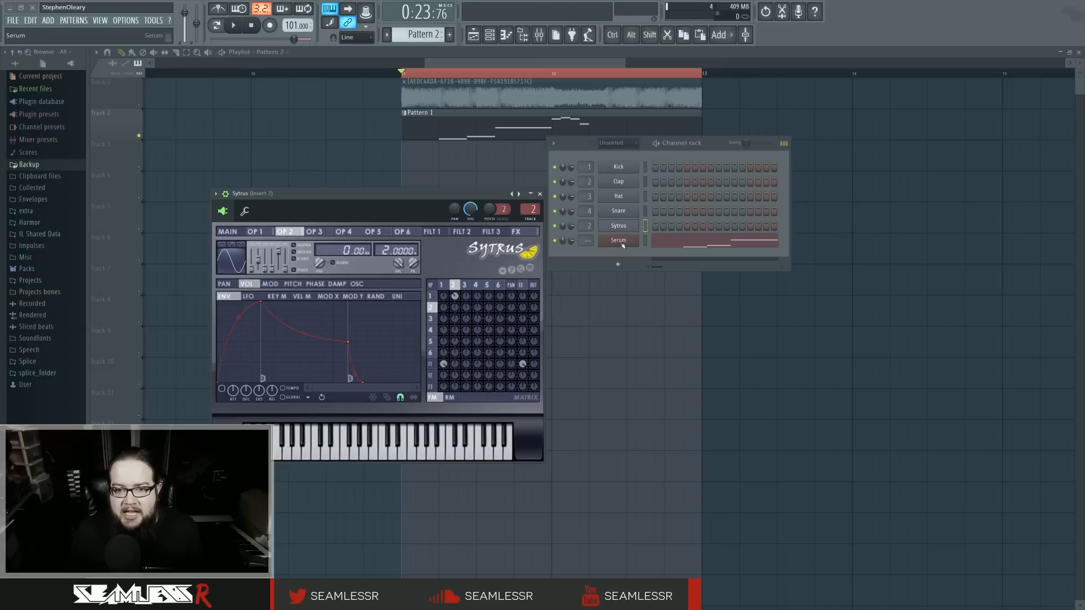
click(618, 240)
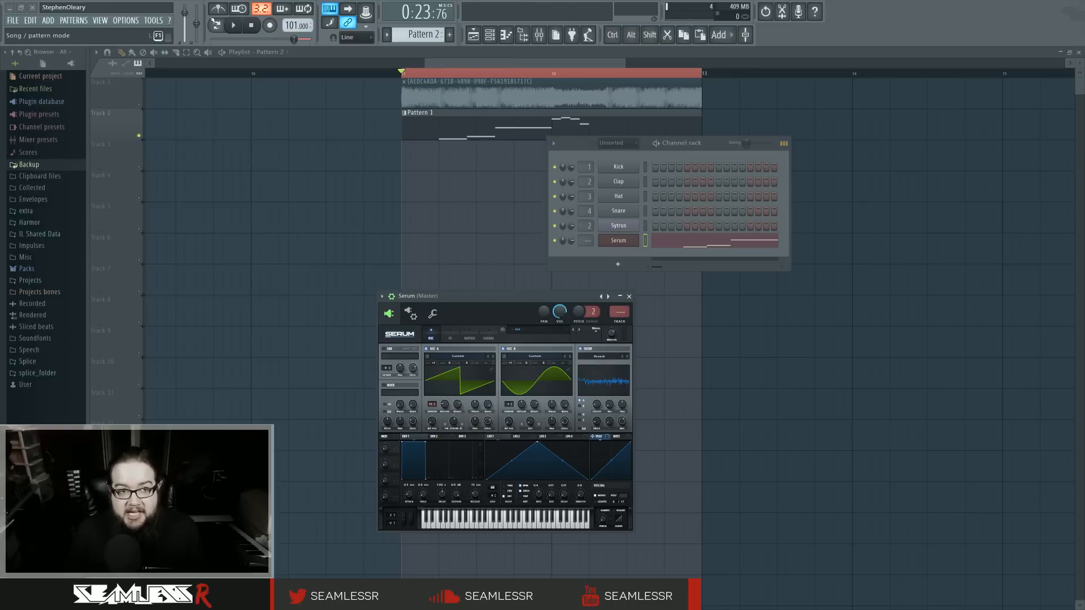
Audition Pattern 2 in pattern mode while setting the mix of Serum's Reverb filter to 100% and adjusting its cutoff.
key(space)
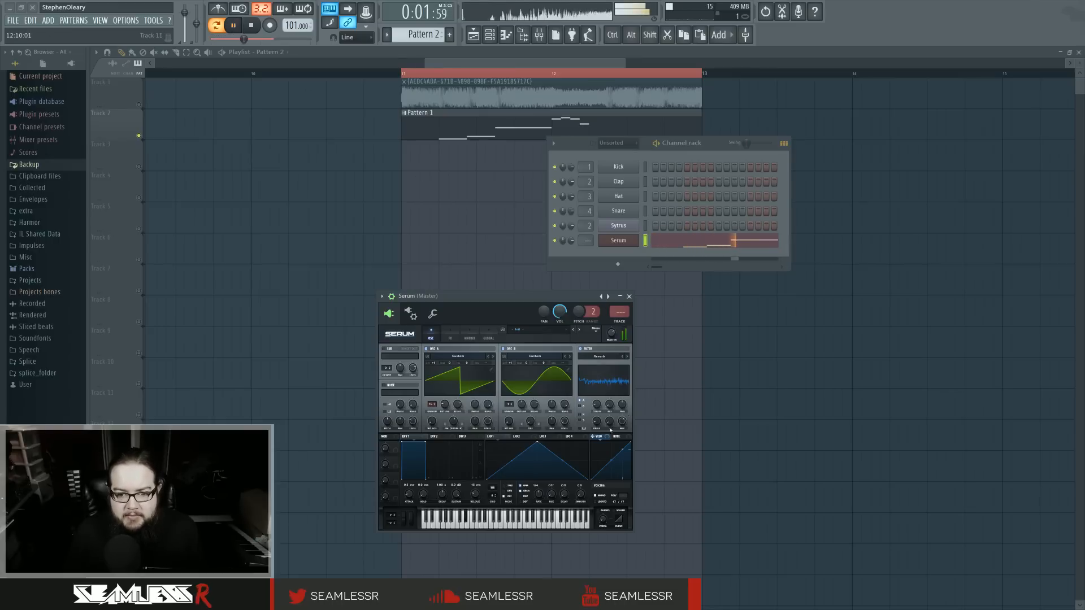
key(space)
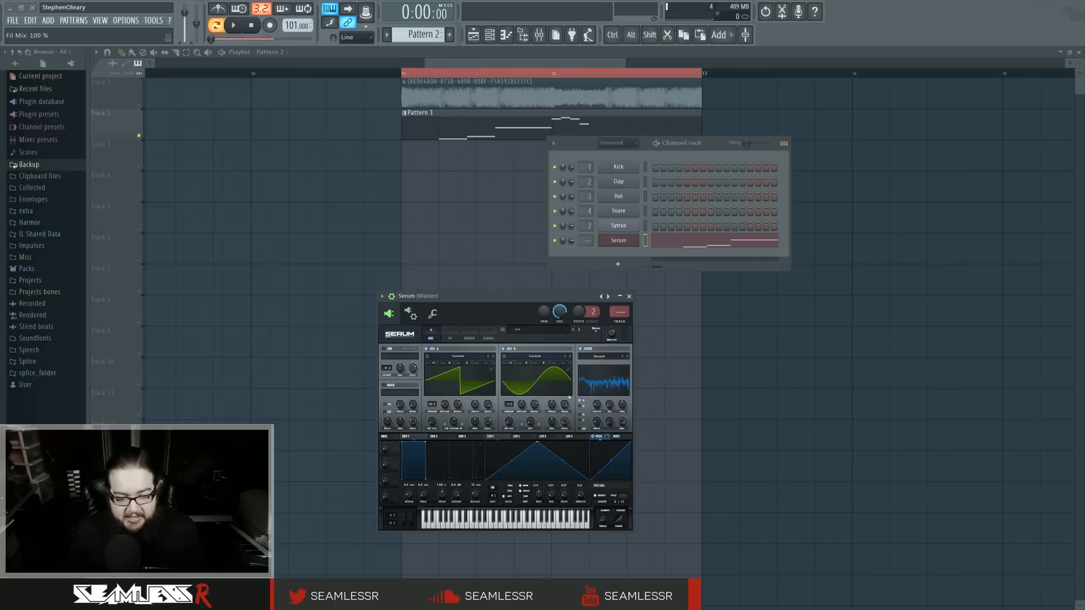
key(z)
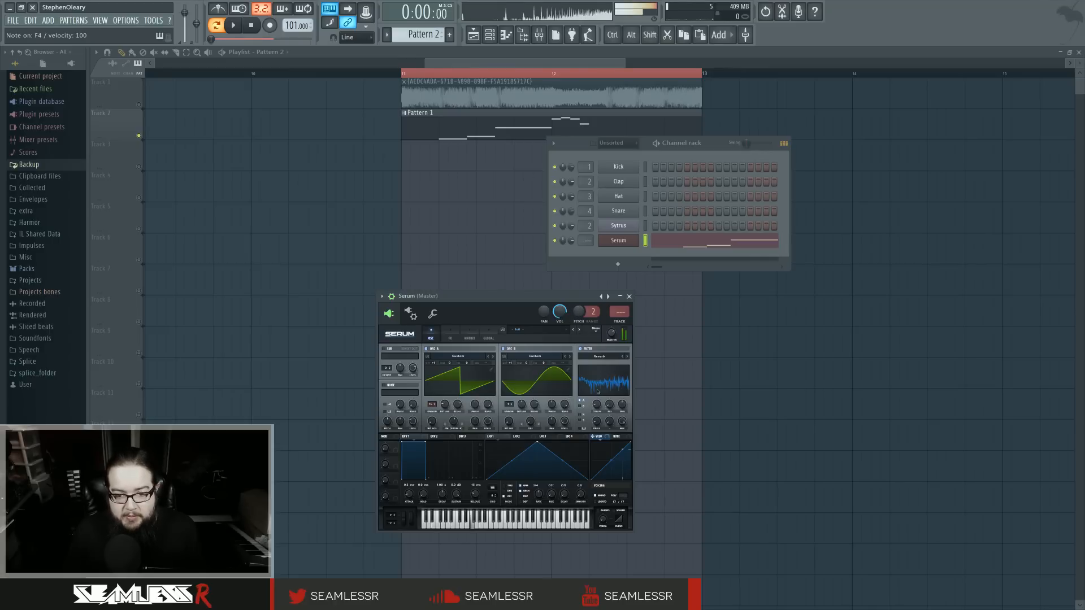
mouse_move(596, 404)
mouse_down()
mouse_move(596, 389)
mouse_move(596, 408)
mouse_up()
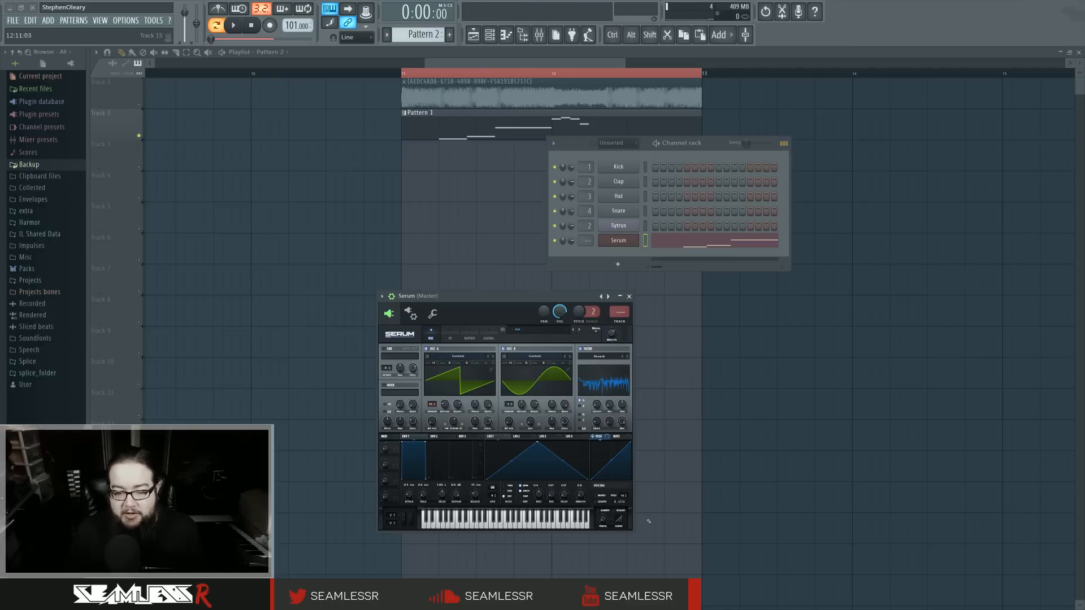
key(space)
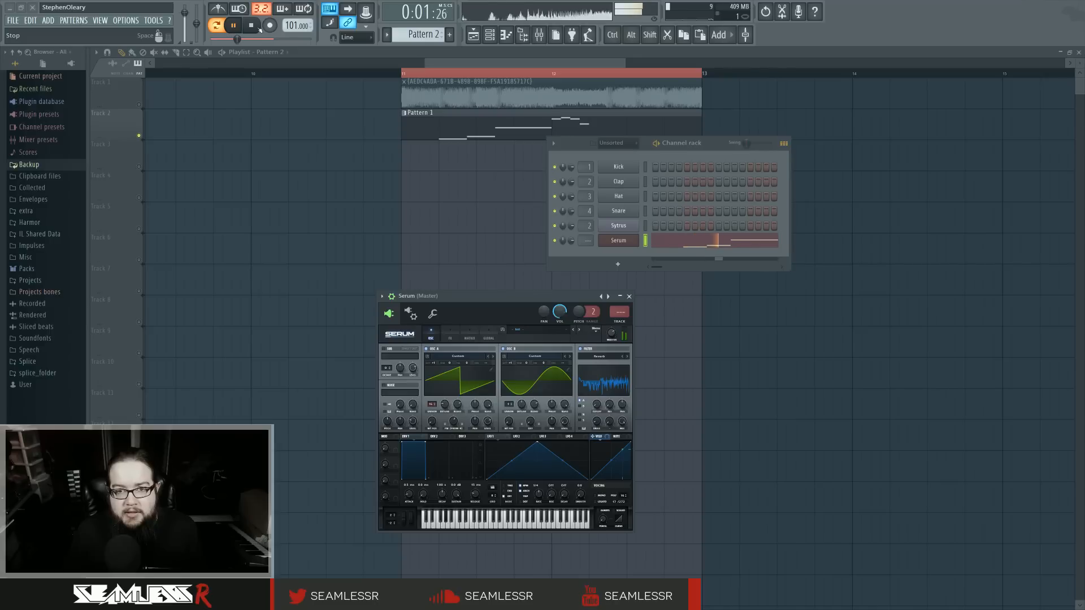
click(252, 26)
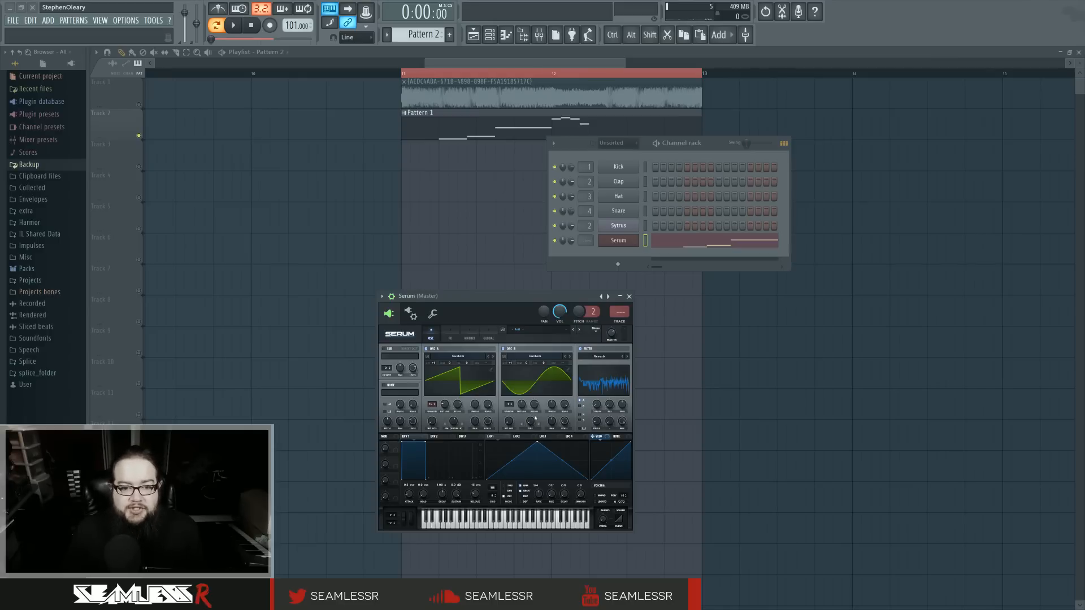
Close Serum, reopen Sytrus and review the filter 1 page and the effects page.
click(629, 296)
click(625, 226)
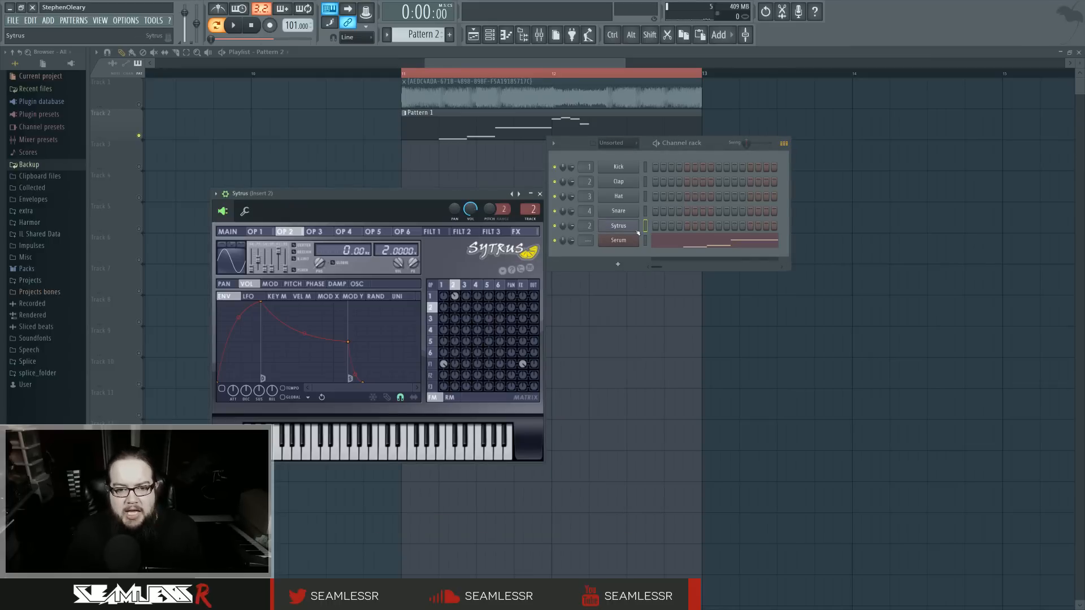
click(431, 364)
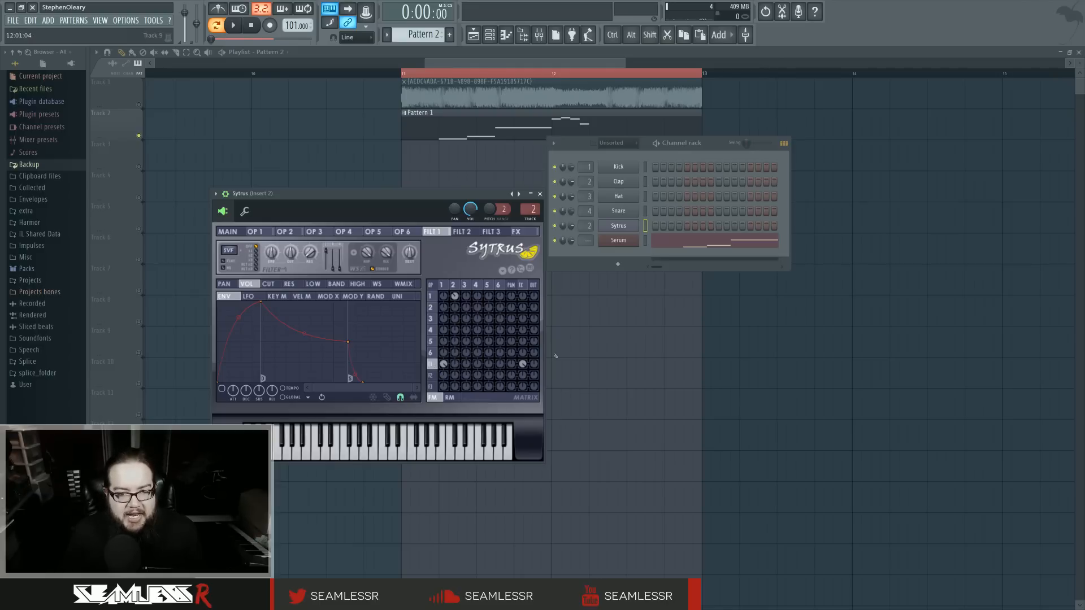
click(523, 285)
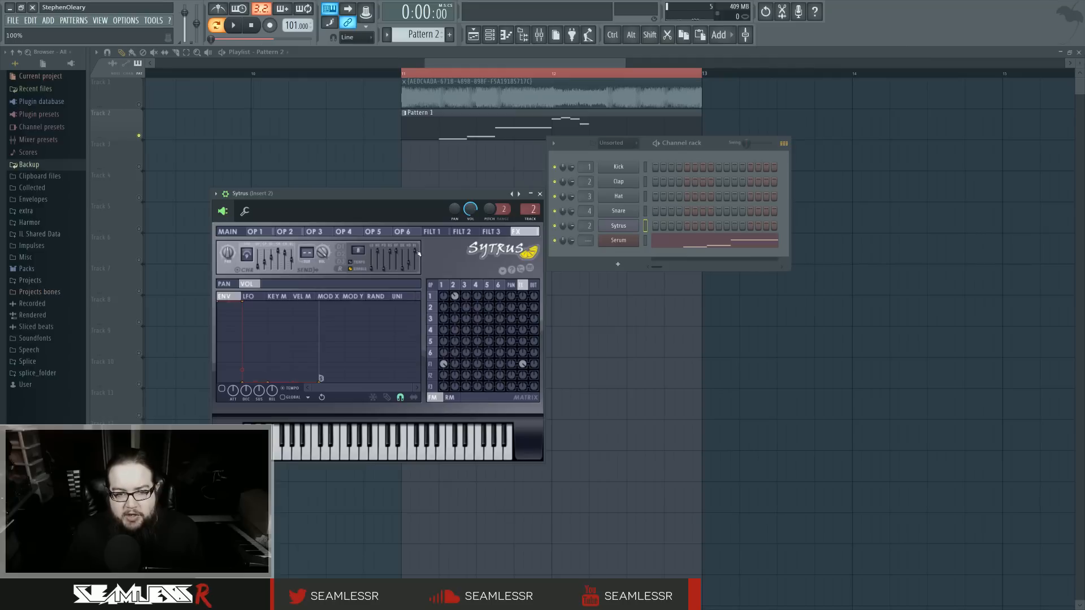
Adjust the last slider of the reverb and the last slider of the chorus in Sytrus's effects.
drag(417, 252, 418, 269)
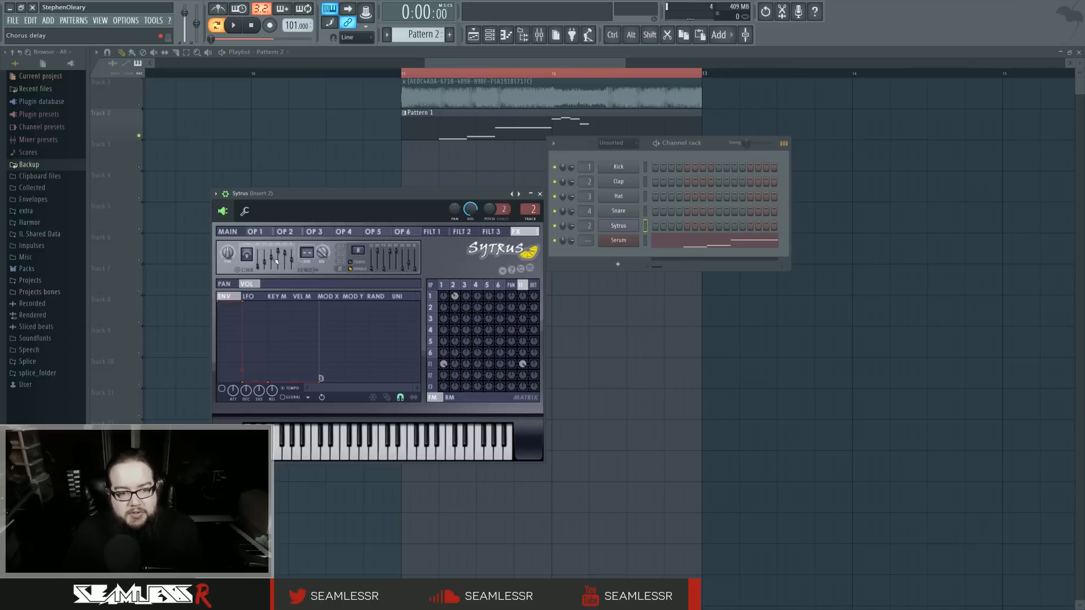
click(293, 260)
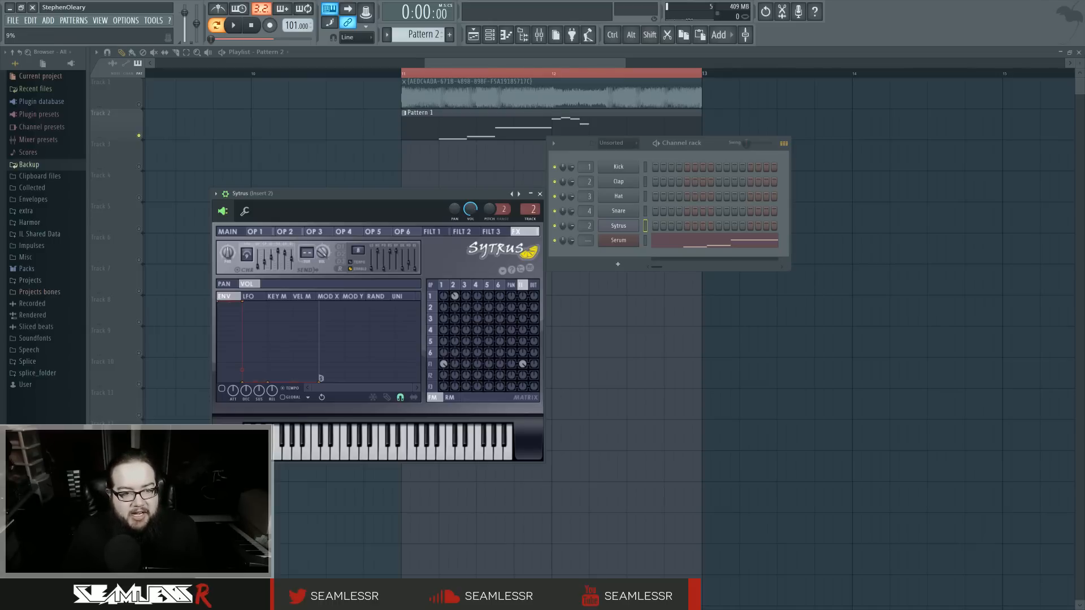
drag(293, 260, 293, 255)
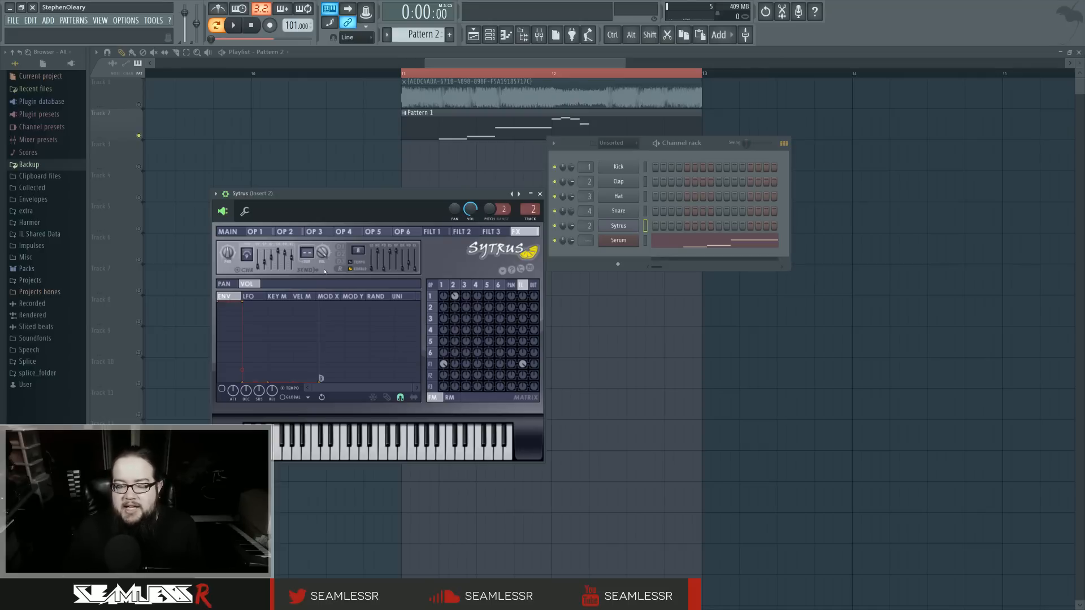
Hide the extra wrapper controls above the Sytrus interface and reposition its window just below the channel rack.
click(216, 194)
drag(304, 196, 302, 145)
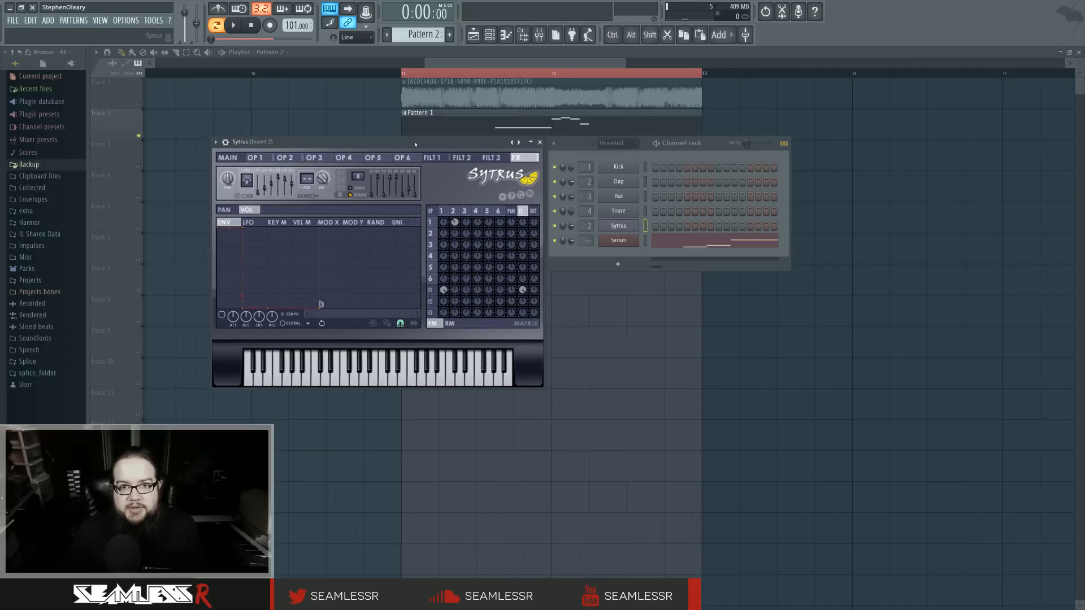
drag(416, 144, 417, 150)
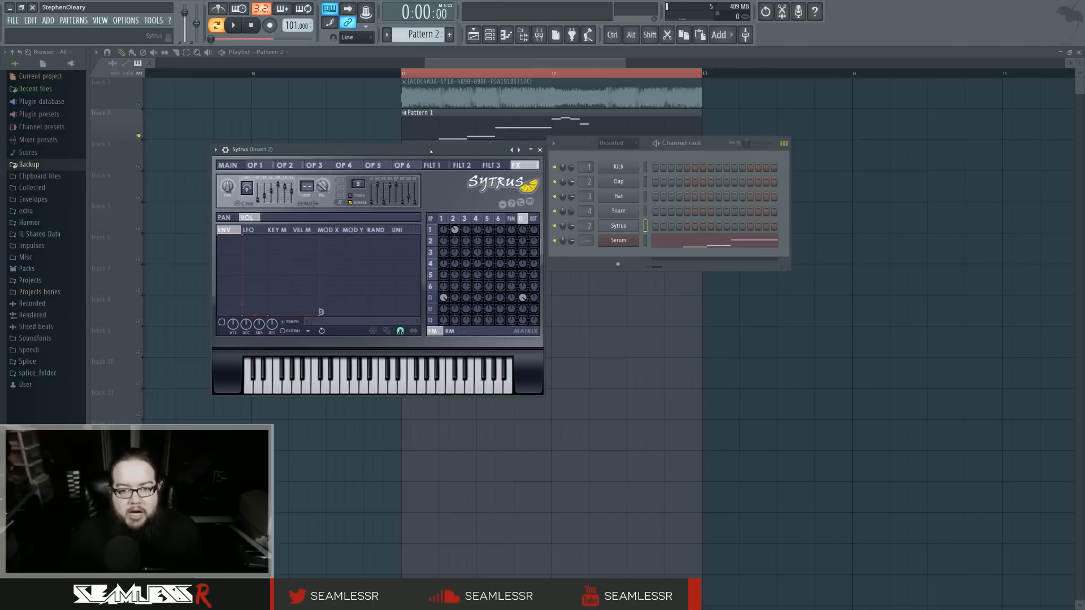
drag(416, 150, 552, 280)
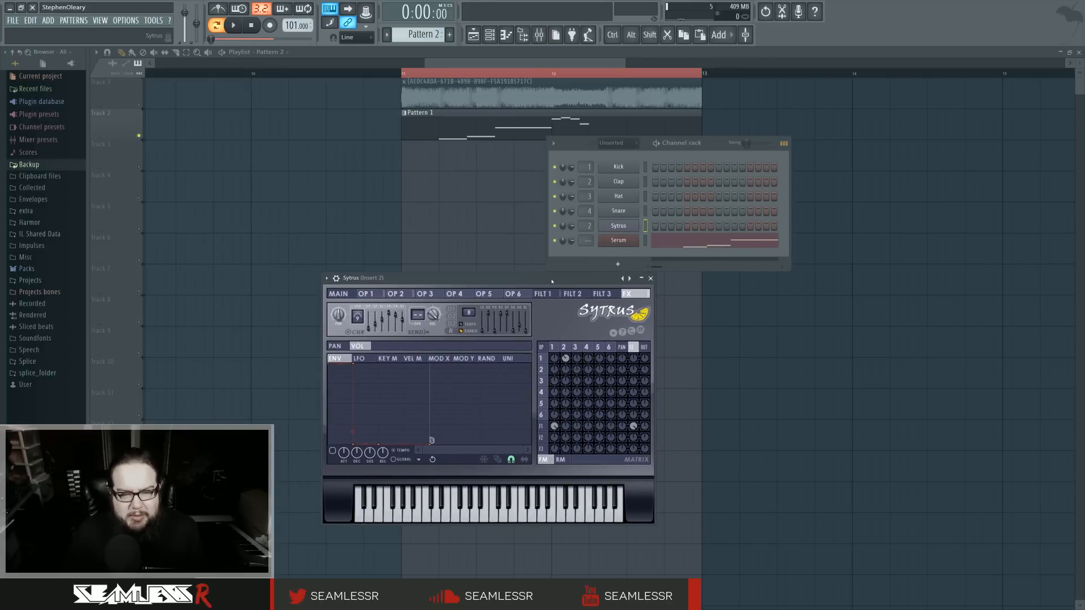